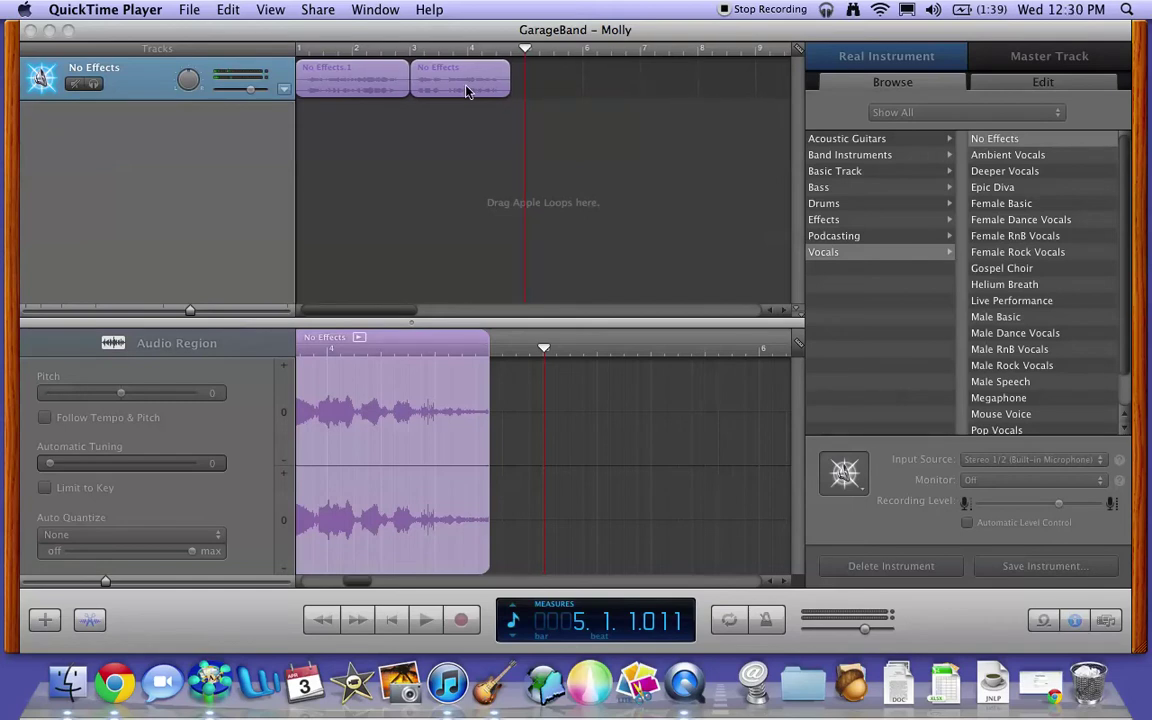
- Bring the Molly project window forward and scroll the timeline back to measure 1
scroll(466, 91, right, 5)
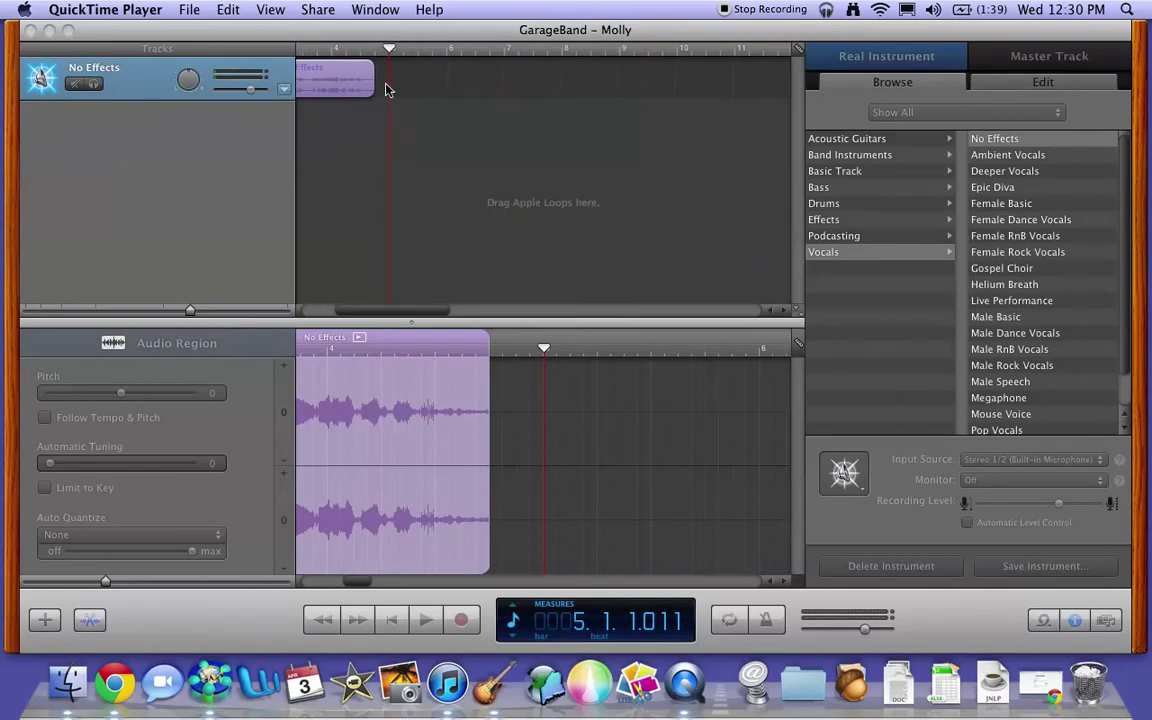
scroll(388, 90, left, 5)
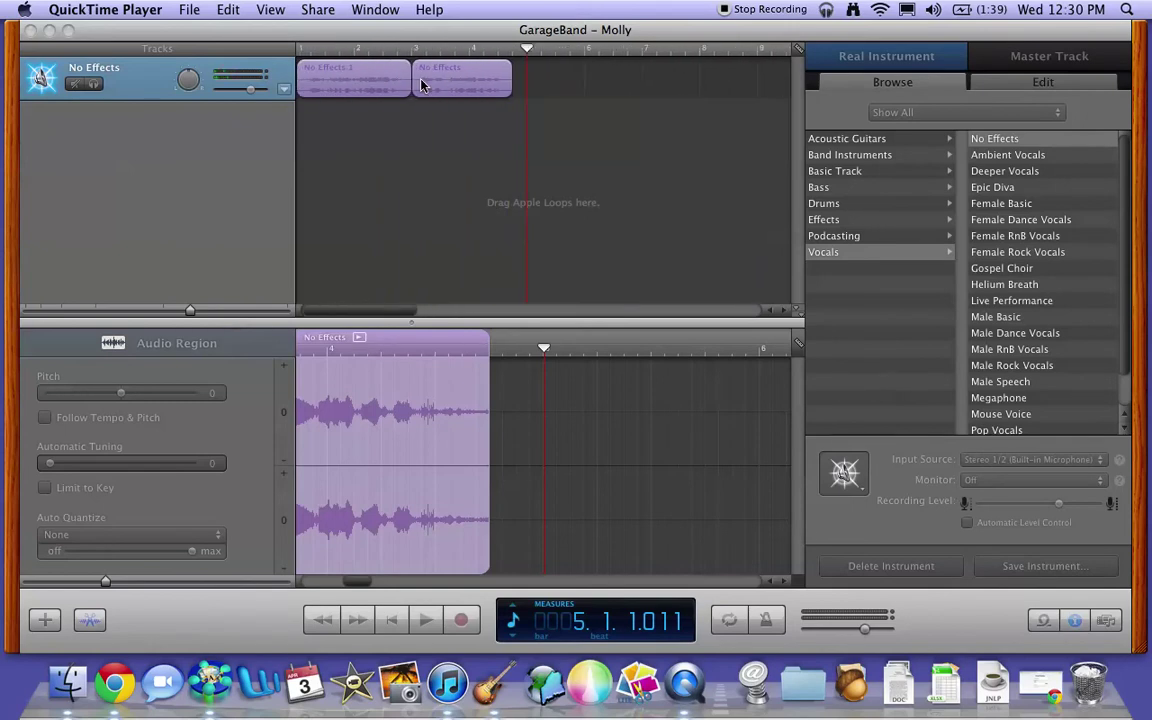
scroll(399, 82, right, 8)
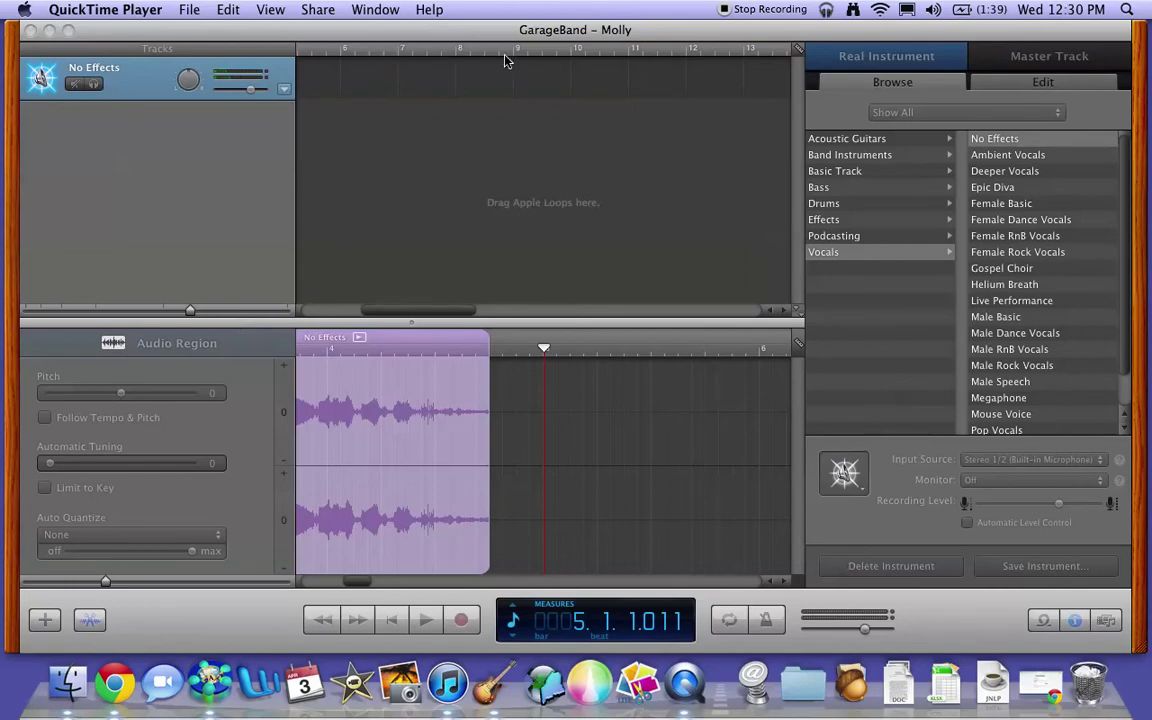
scroll(530, 60, right, 6)
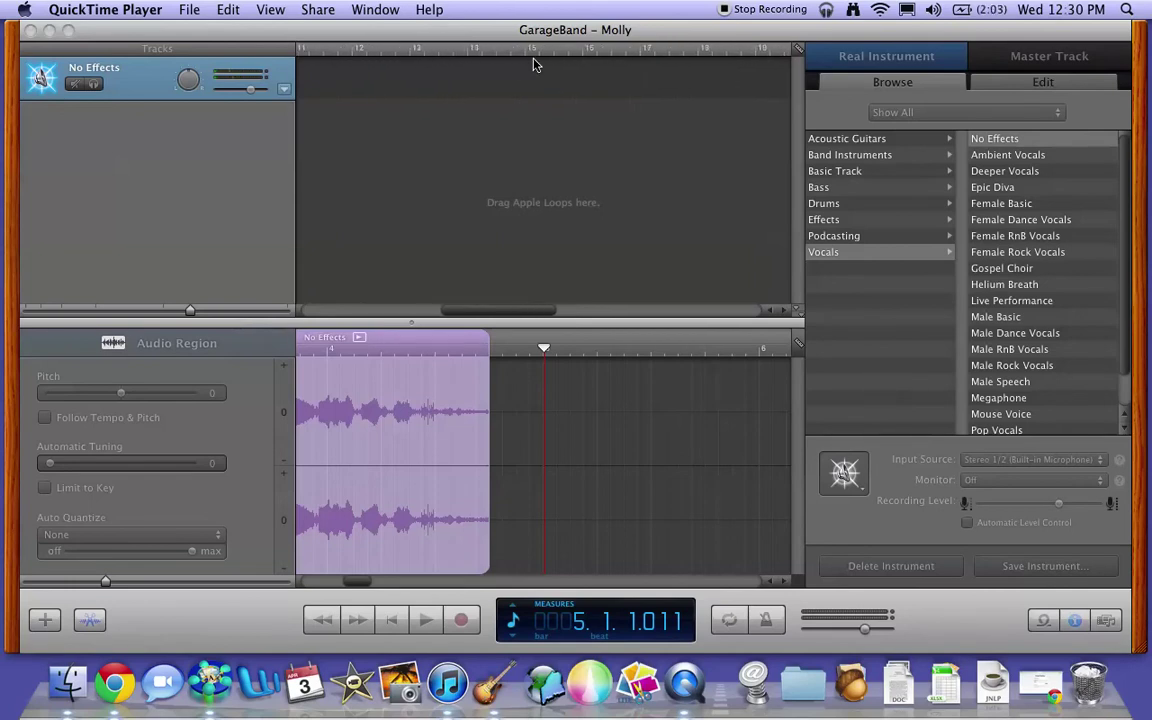
scroll(533, 65, right, 8)
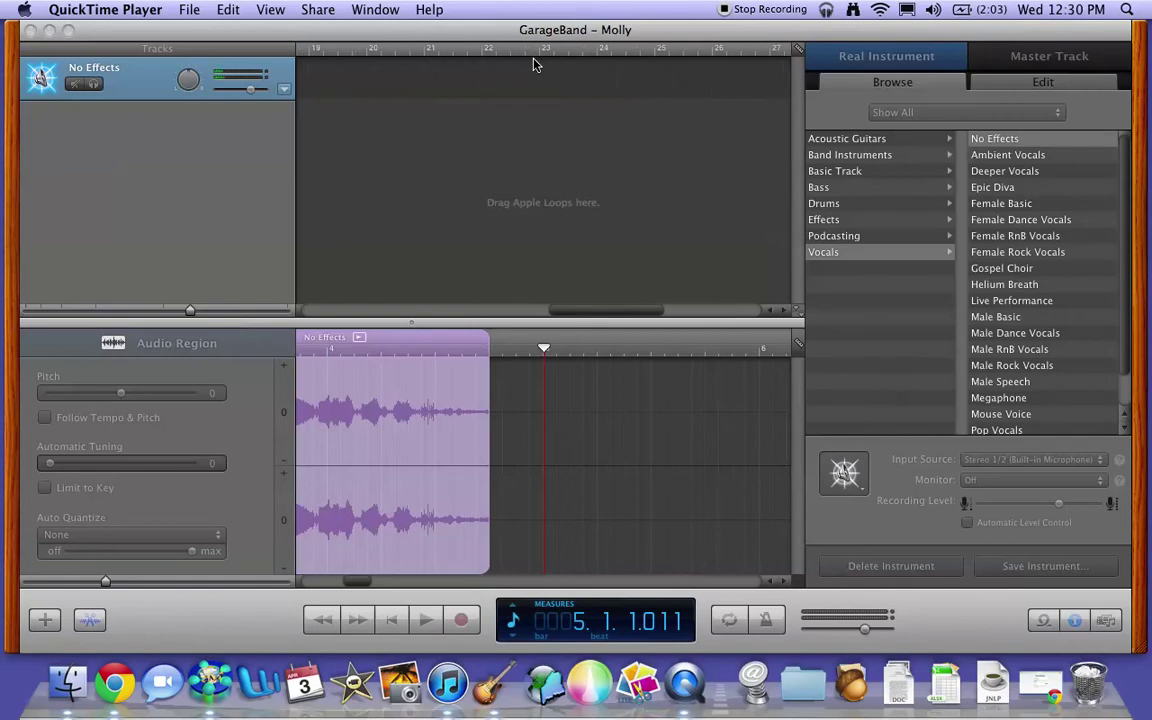
scroll(533, 65, right, 7)
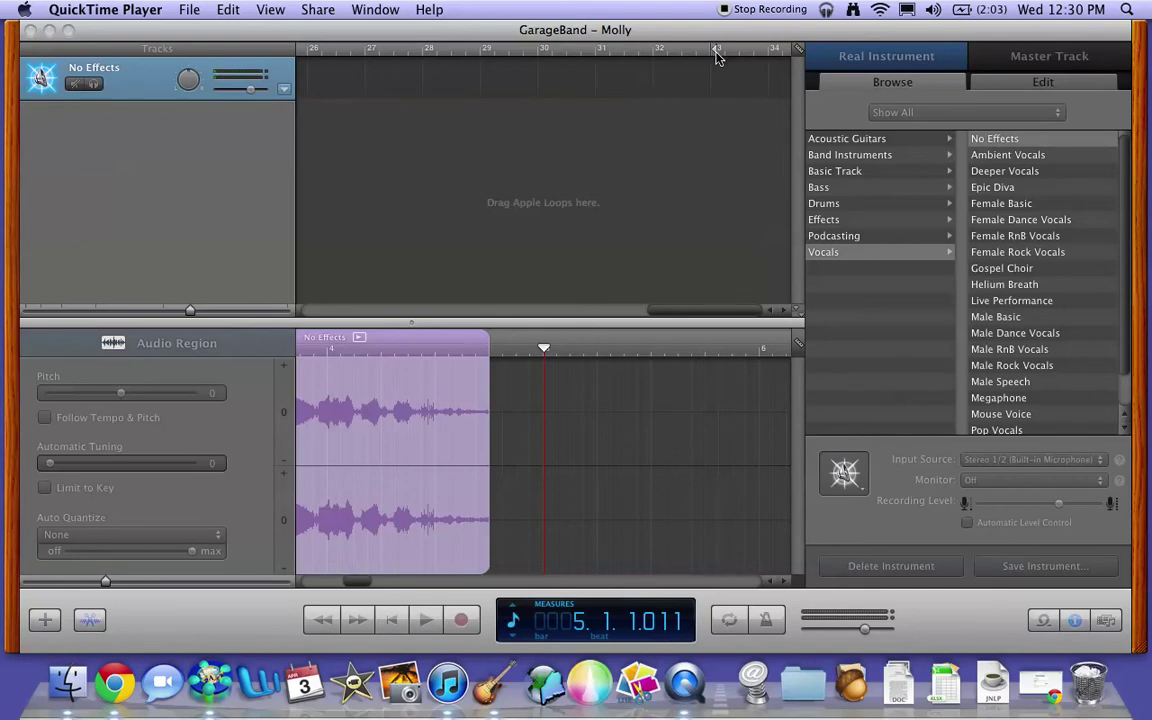
click(660, 58)
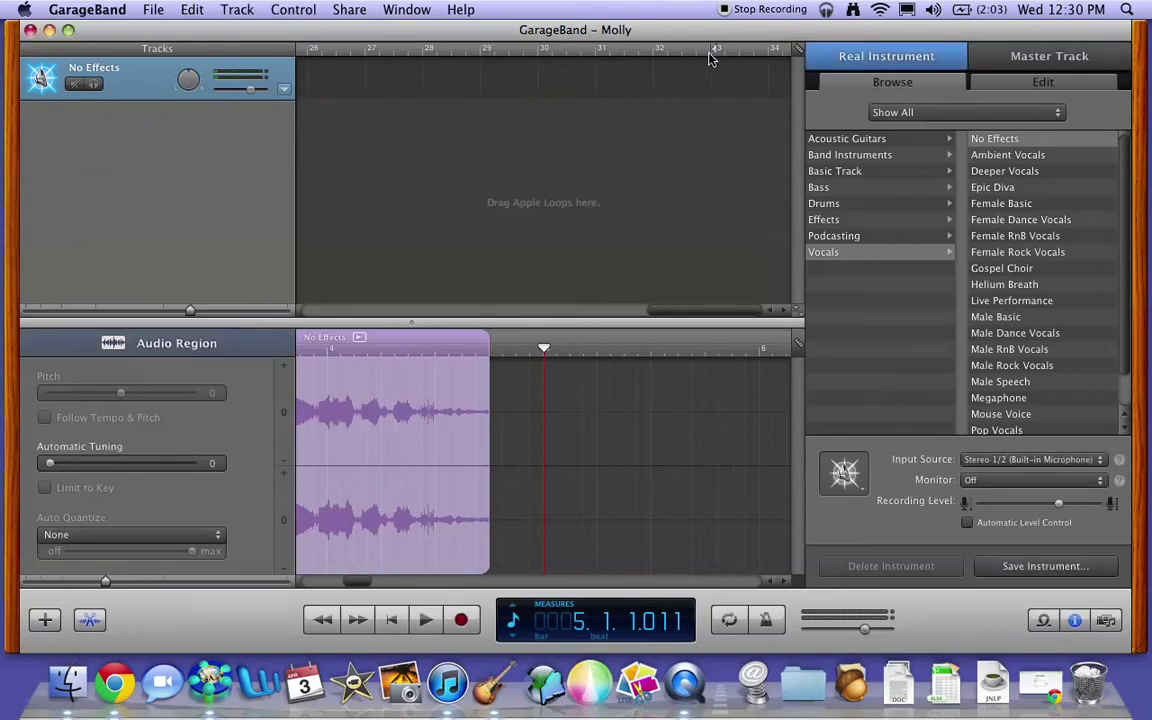
mouse_move(585, 57)
mouse_down()
mouse_move(290, 59)
mouse_move(330, 62)
mouse_up()
scroll(330, 62, left, 5)
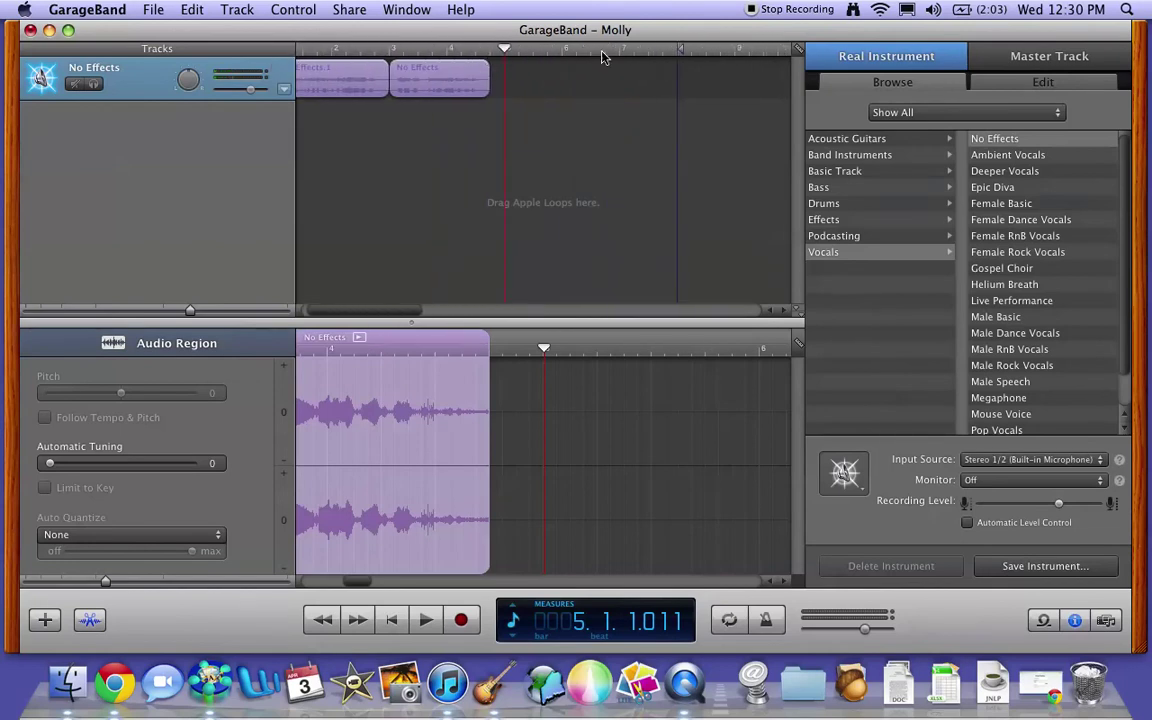
scroll(690, 52, left, 1)
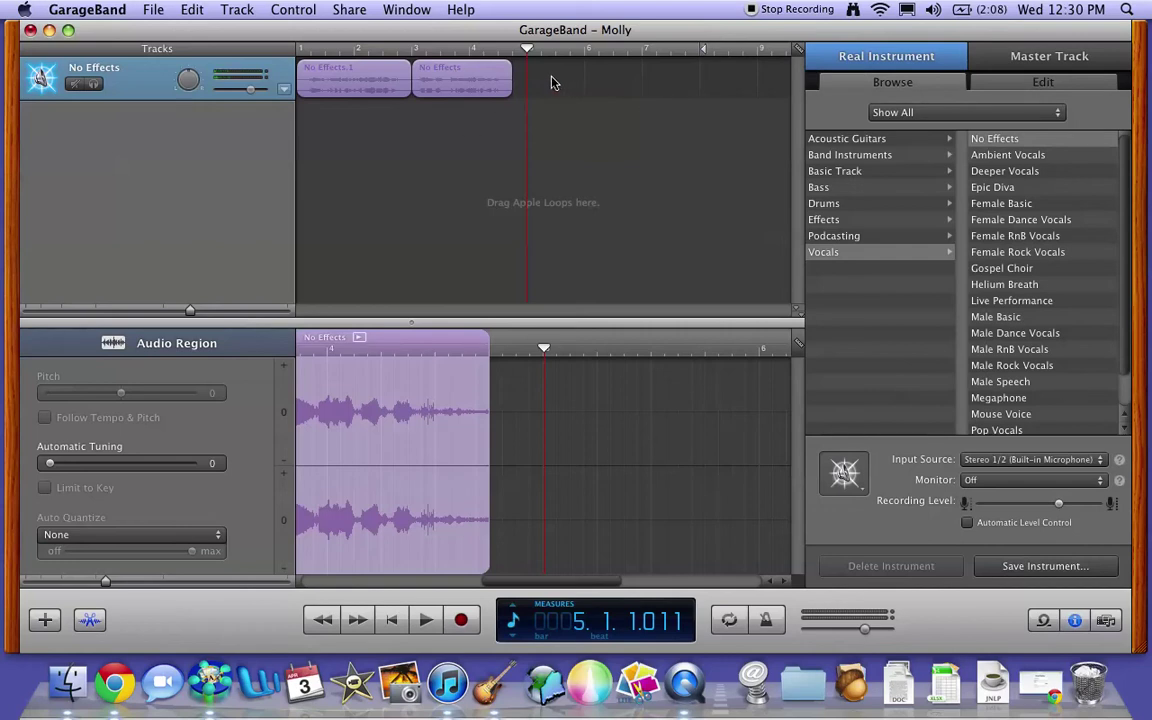
- Open Export Song to Disk with Compress on, MP3 Encoder and Good Quality (64 kbps)
click(348, 11)
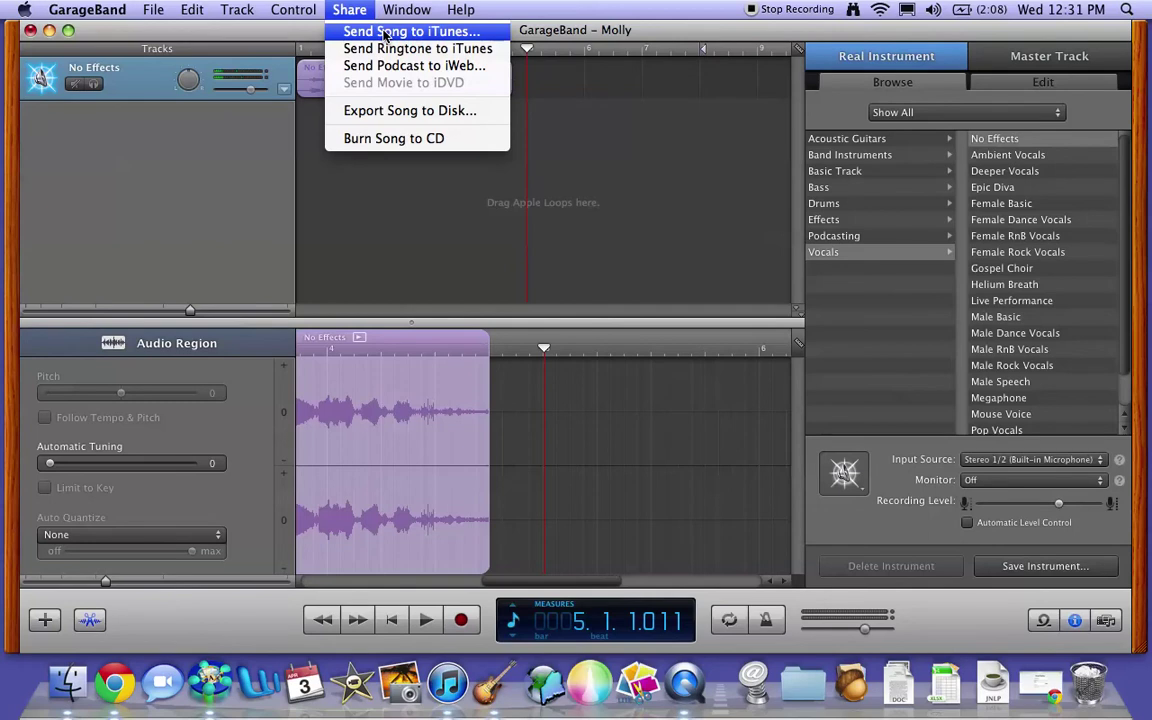
click(395, 111)
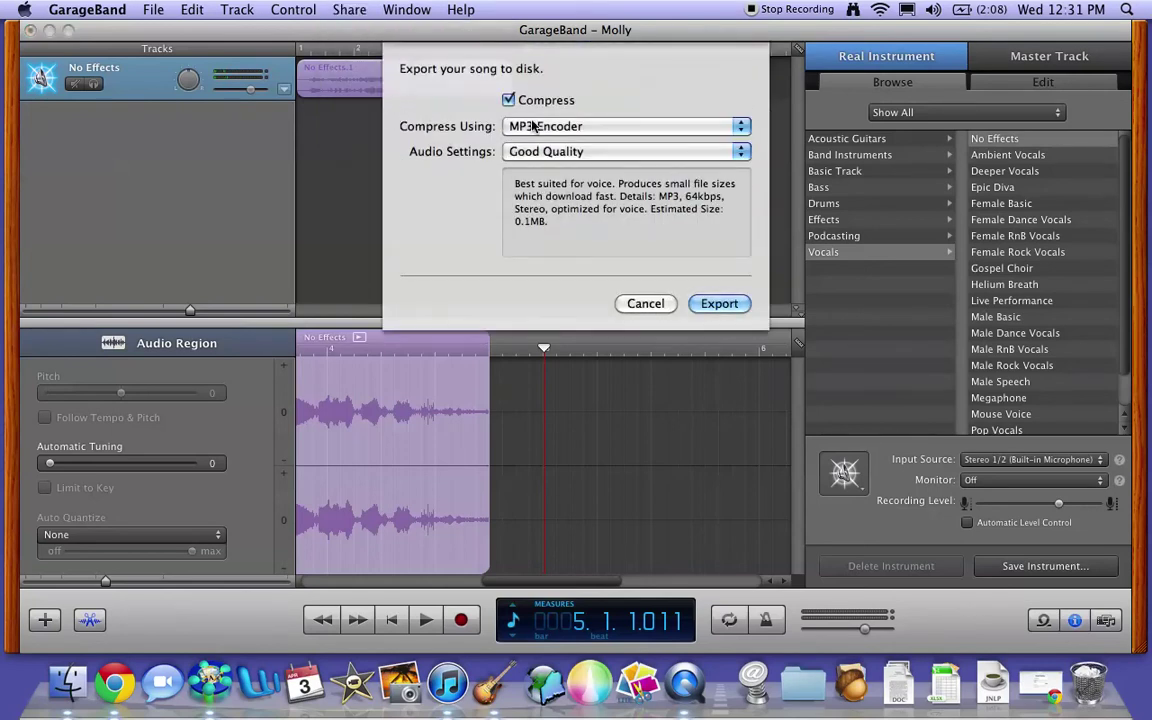
click(545, 126)
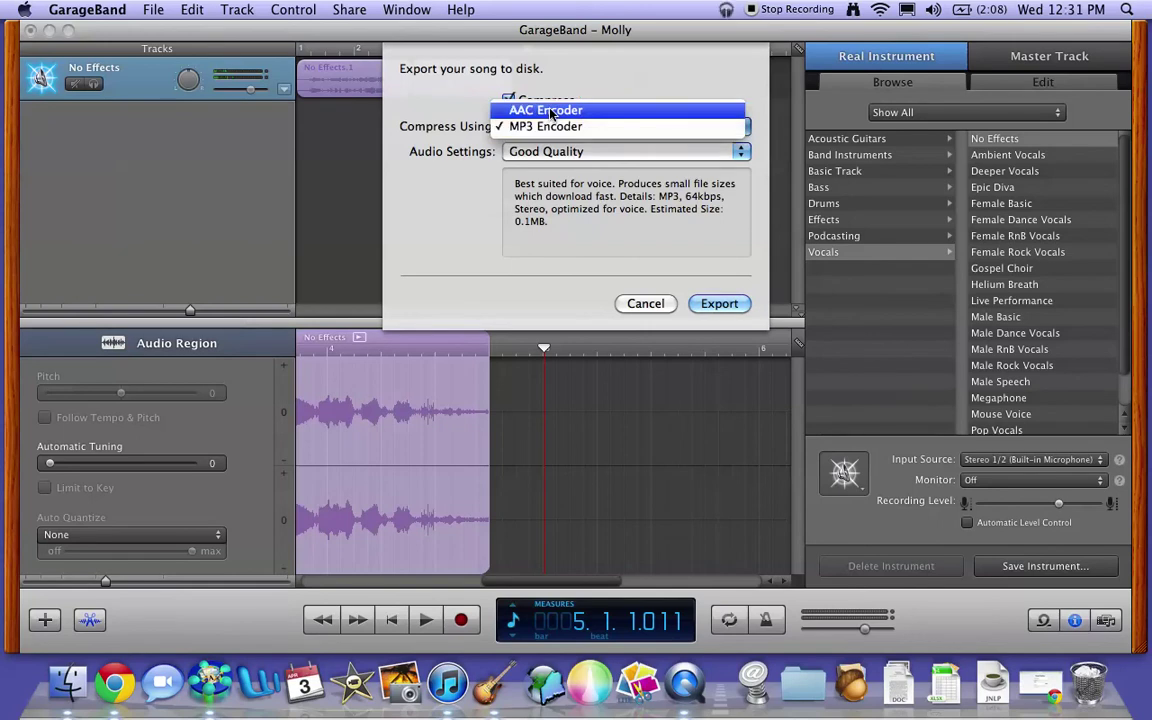
click(548, 127)
click(570, 151)
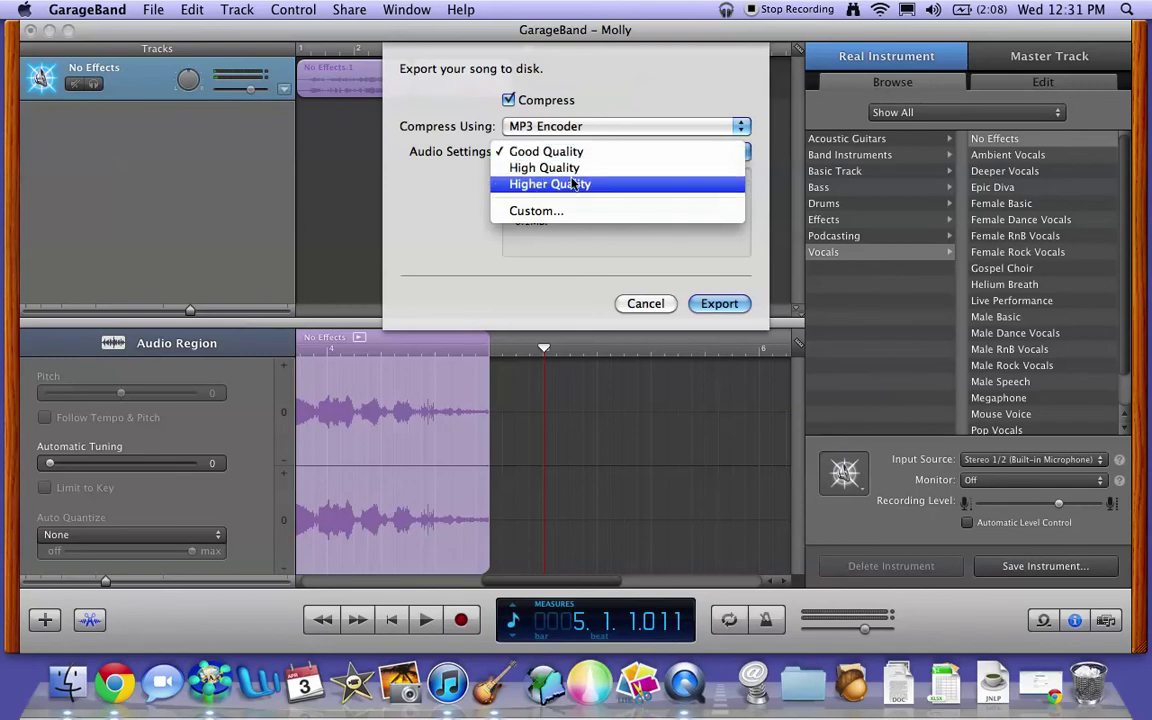
click(573, 154)
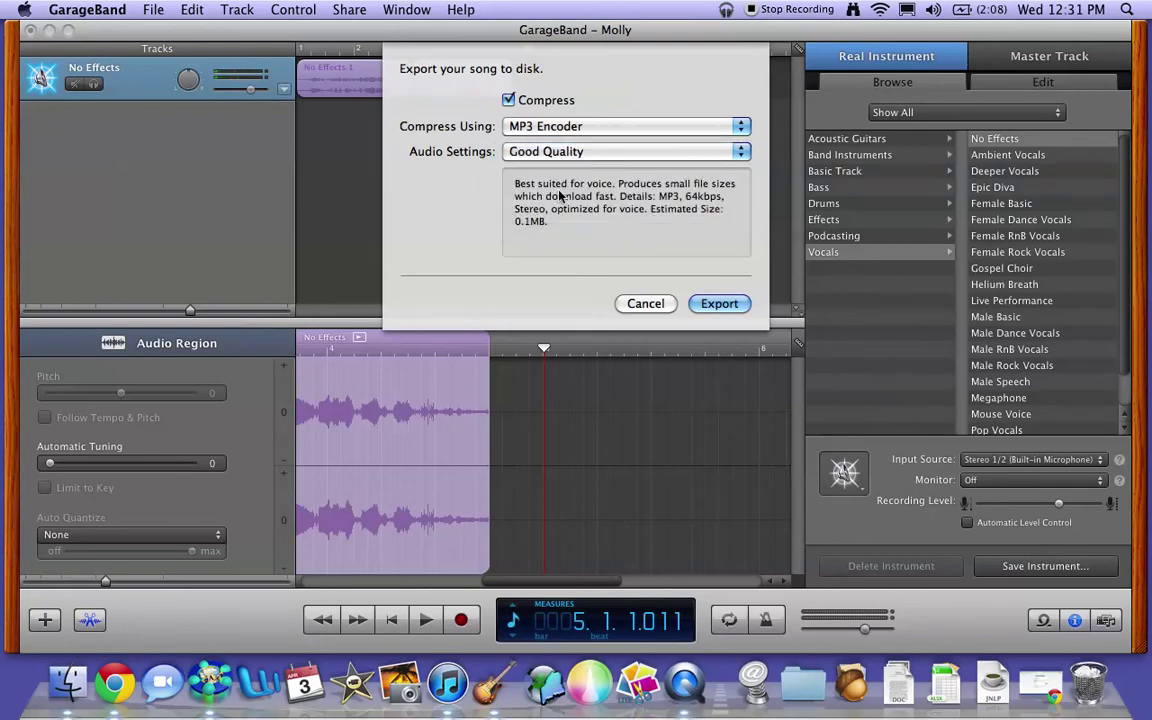
click(605, 156)
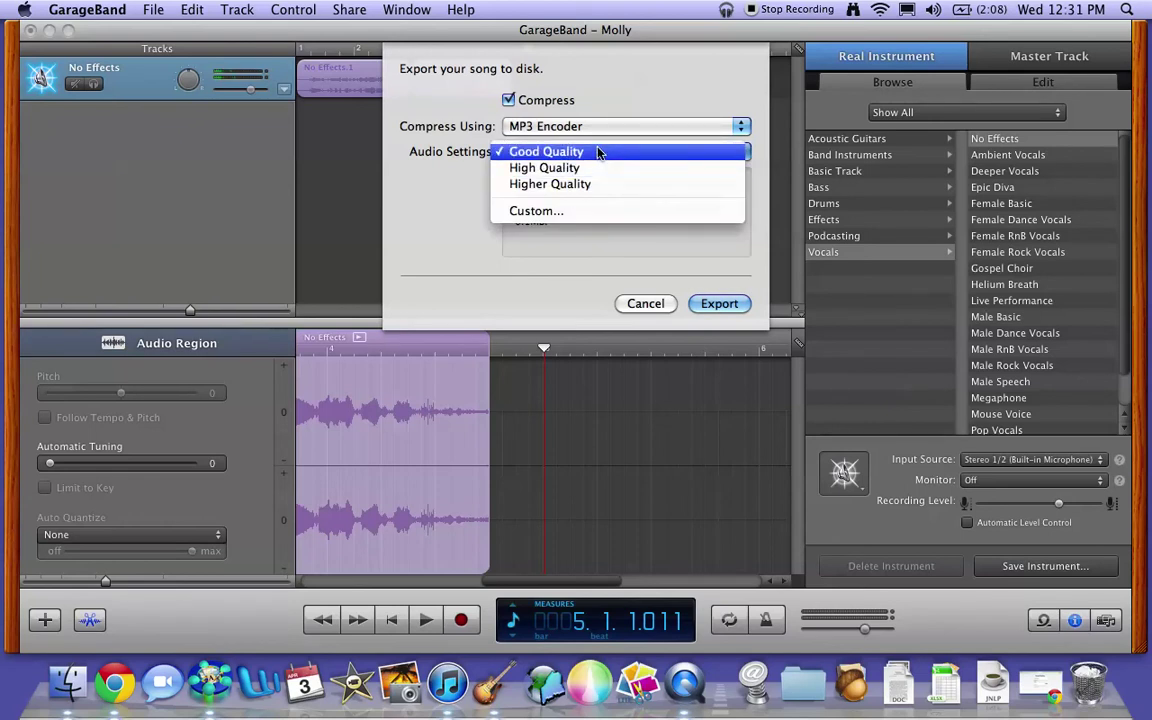
click(598, 152)
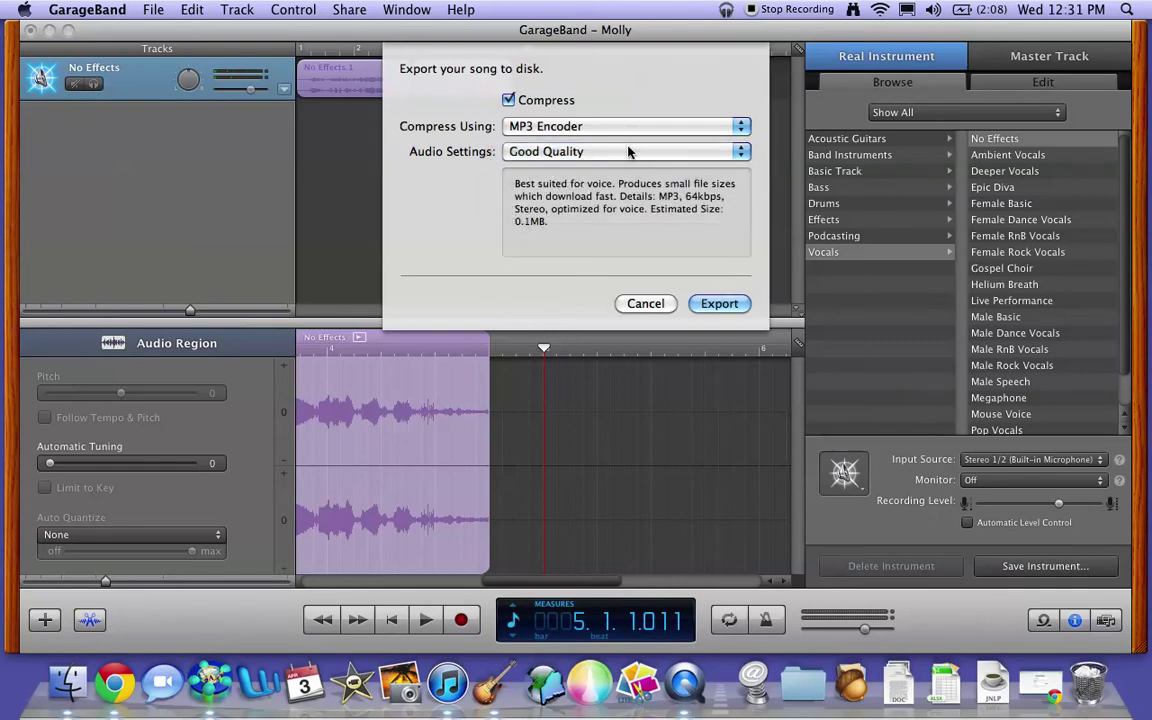
- Export the song as an MP3 named Molly into the Documents folder
click(727, 308)
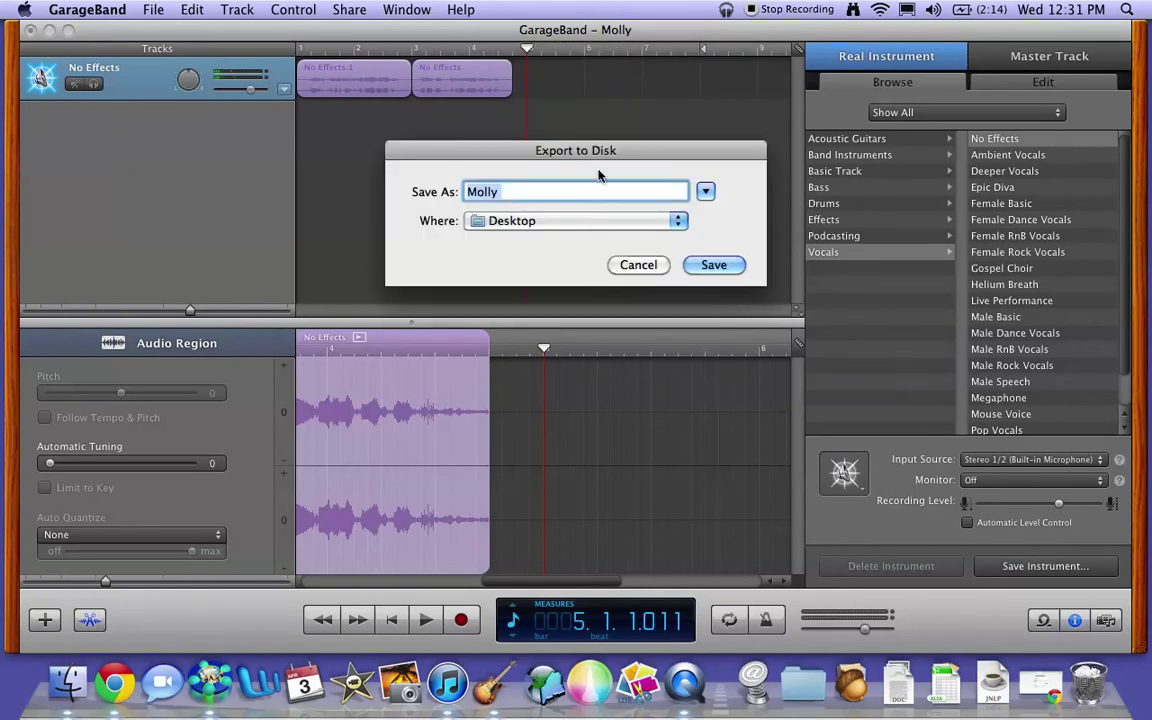
click(610, 221)
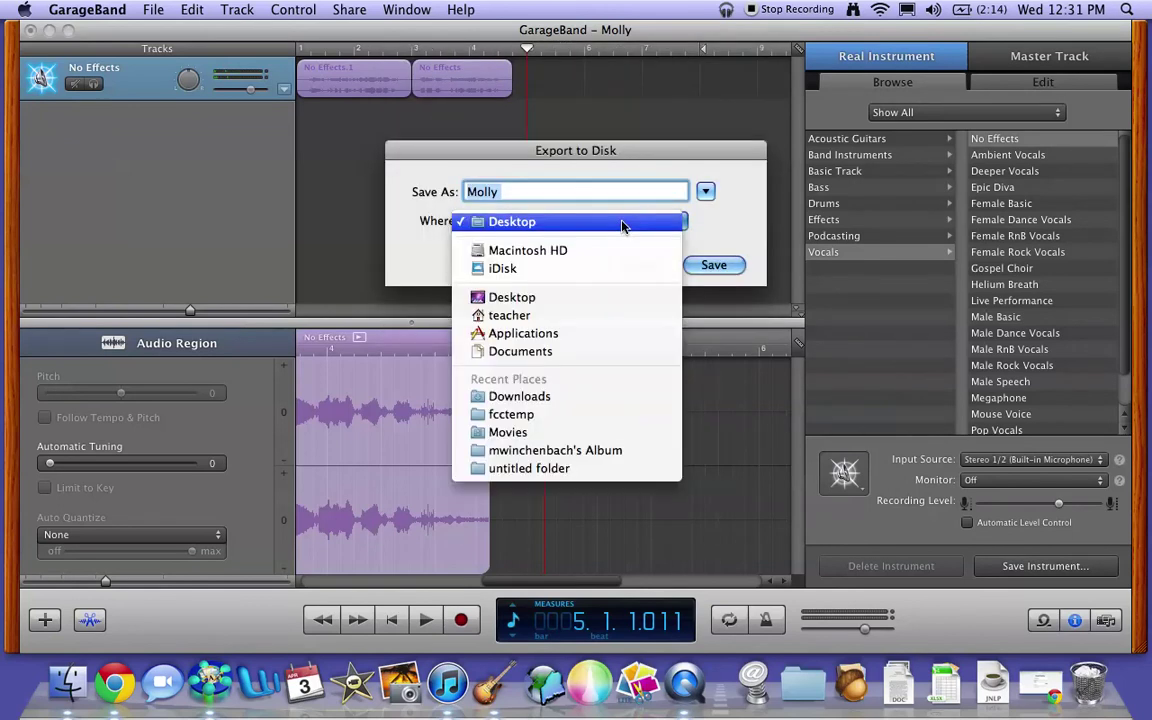
click(609, 353)
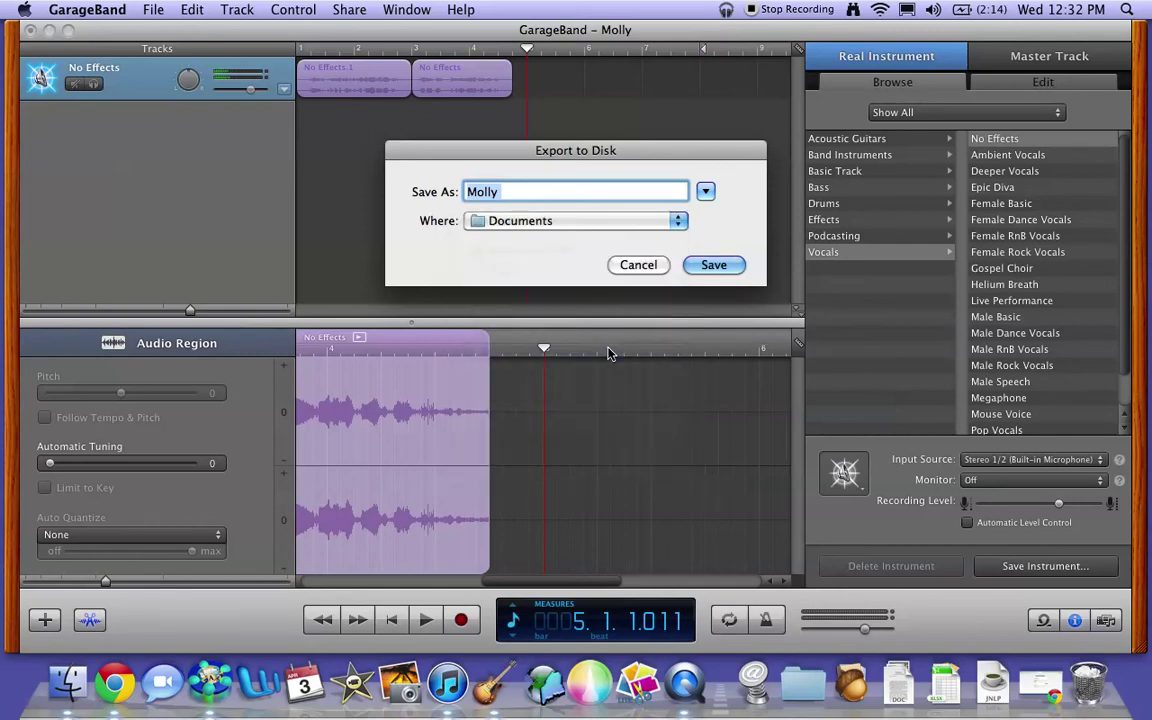
click(714, 265)
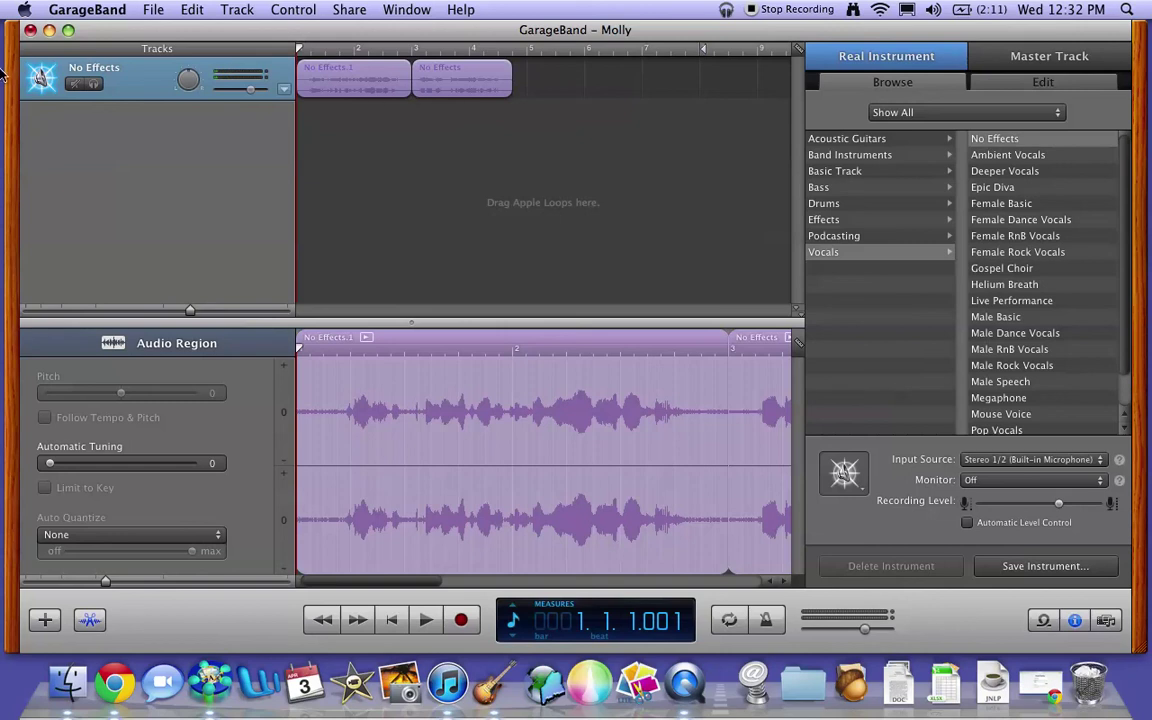
click(49, 31)
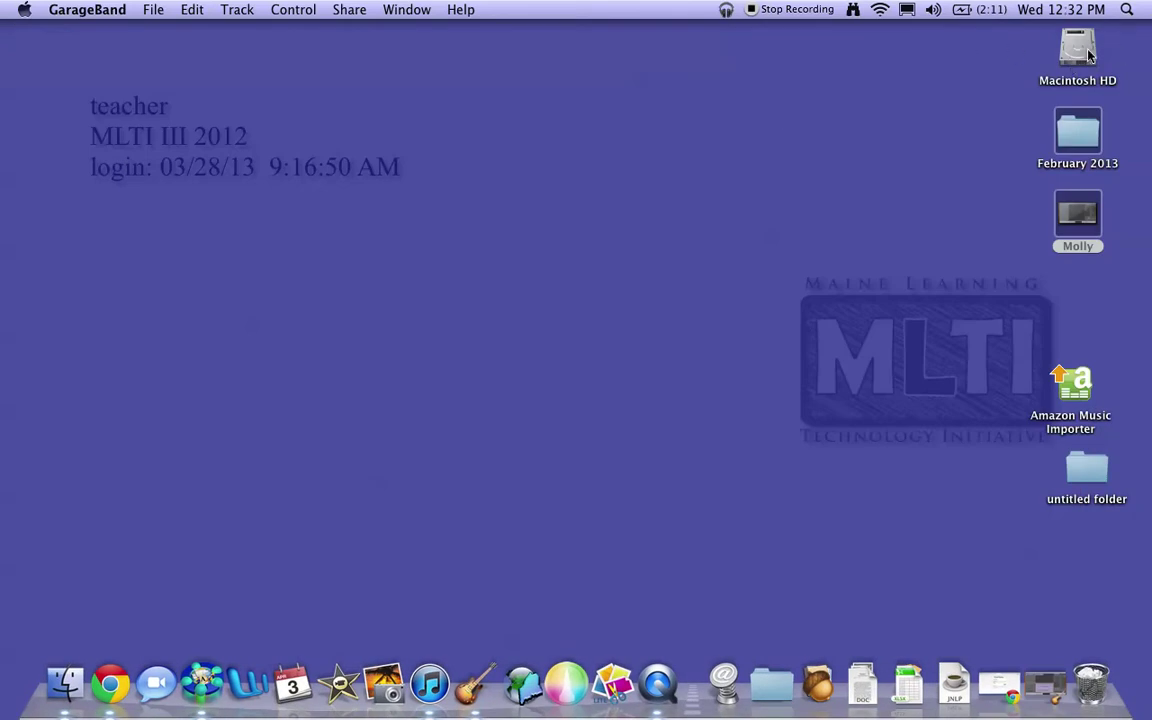
double_click(1088, 55)
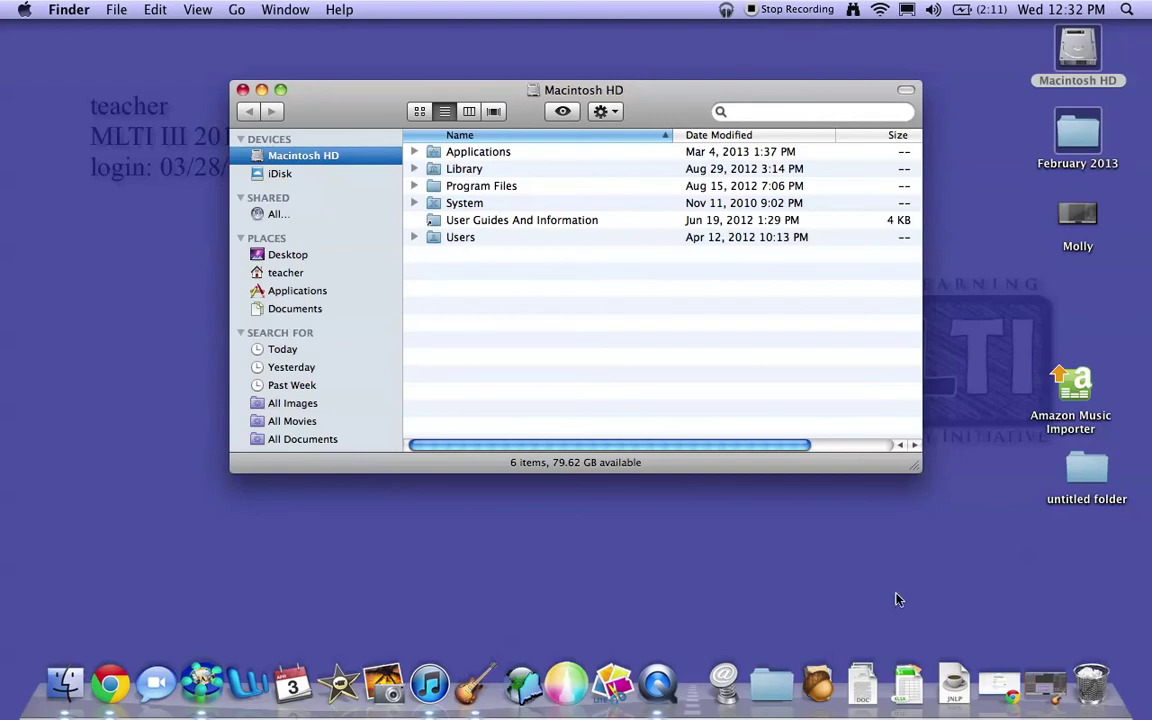
click(1045, 683)
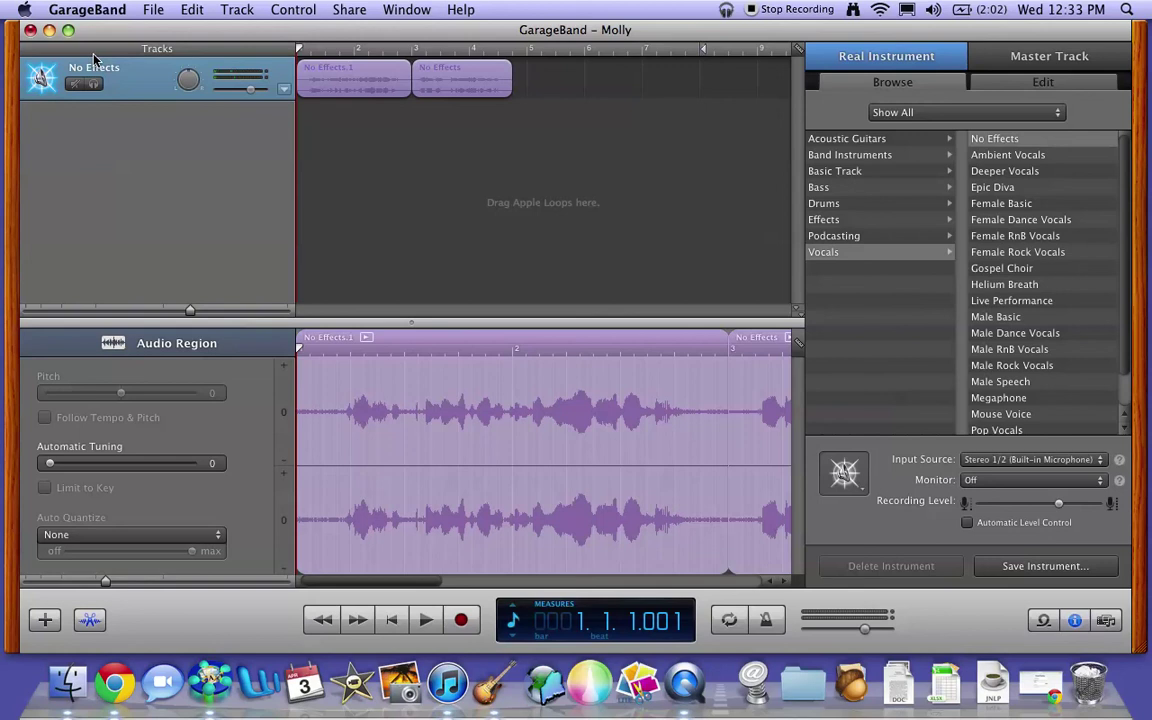
key(super+shift+4)
drag(34, 47, 687, 572)
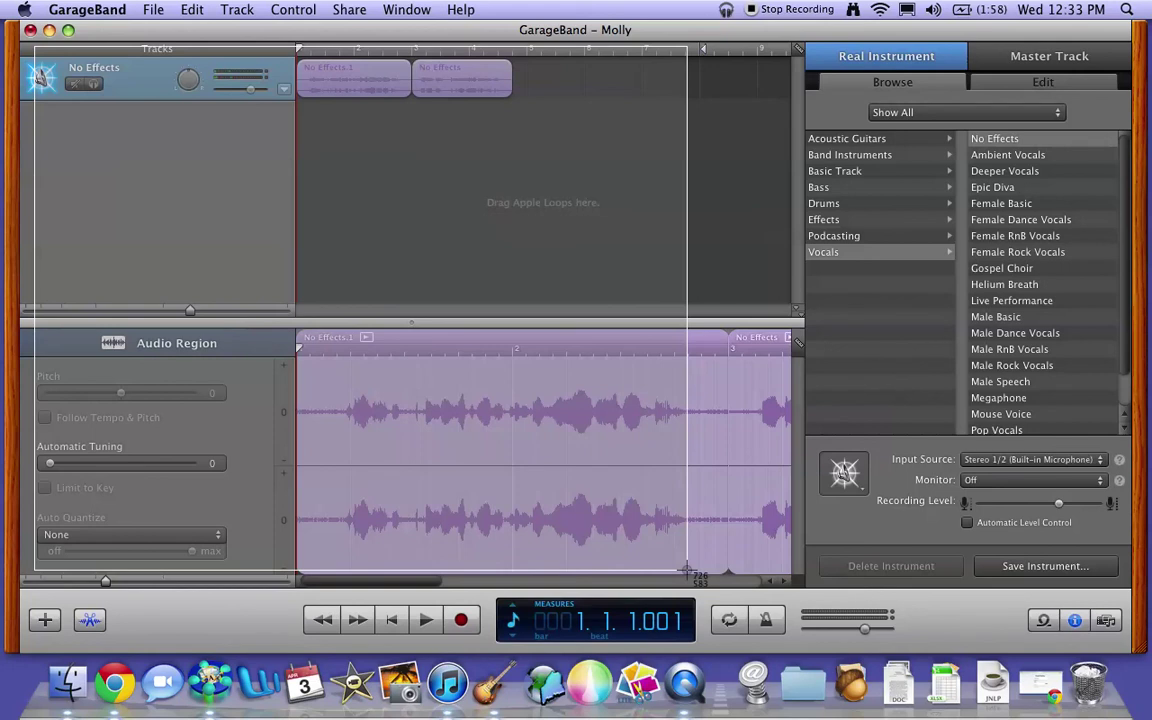
drag(686, 570, 687, 572)
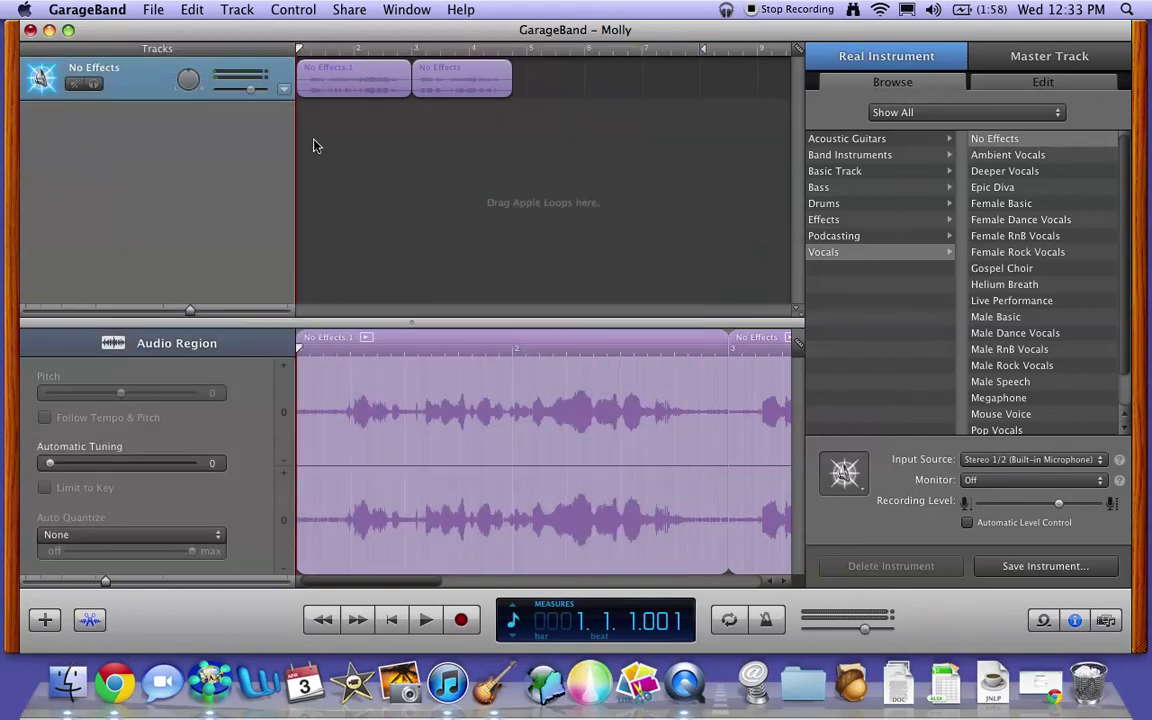
- Show the Track Volume lane, add automation points, and pull one down into a dip near measure 3
click(285, 91)
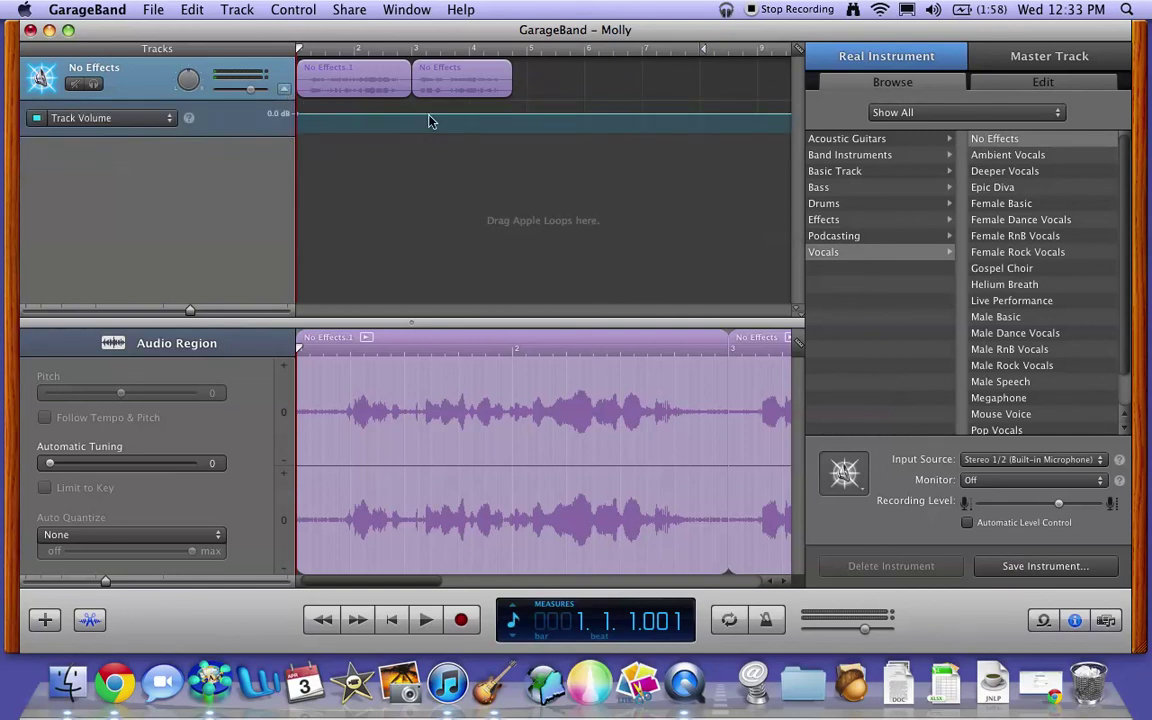
click(510, 114)
click(465, 114)
drag(466, 120, 465, 133)
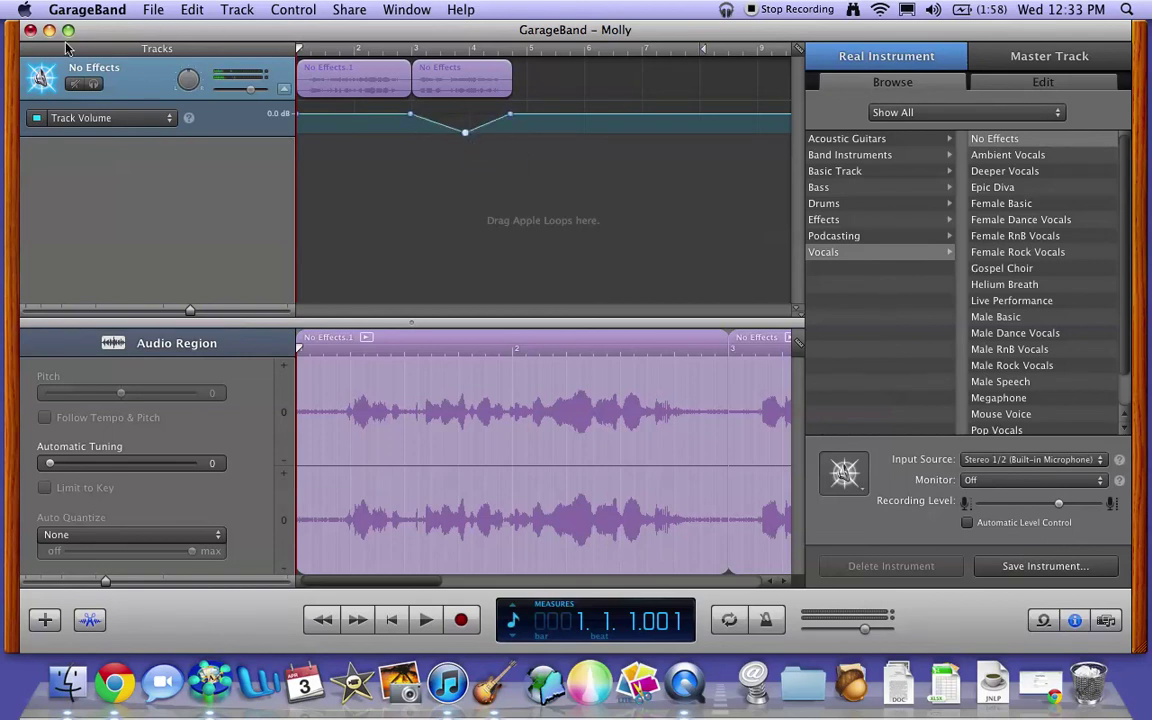